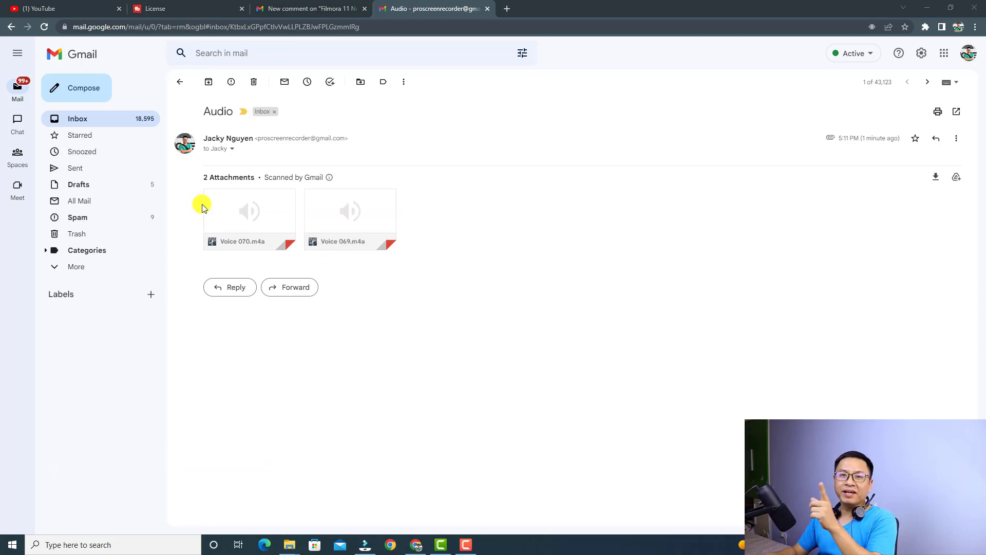
Step: Download both voice attachments of the Audio email as audio.zip and show the archive in its folder
mouse_move(204, 209)
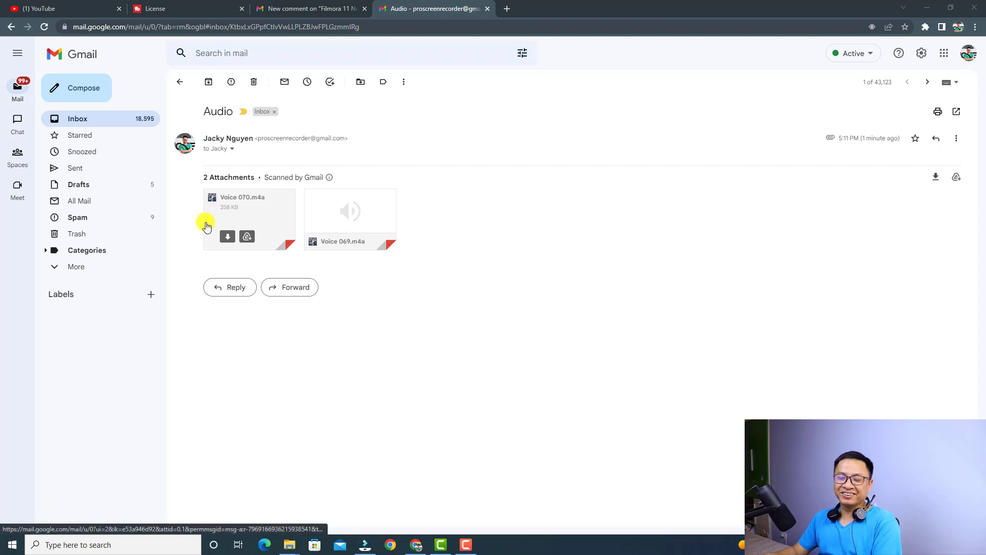
mouse_move(373, 221)
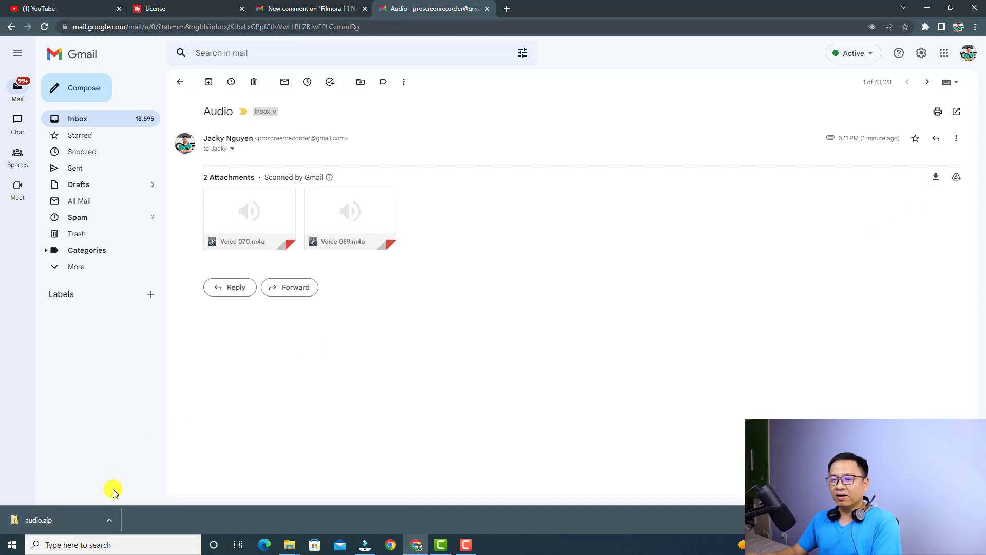
right_click(53, 519)
left_click(88, 493)
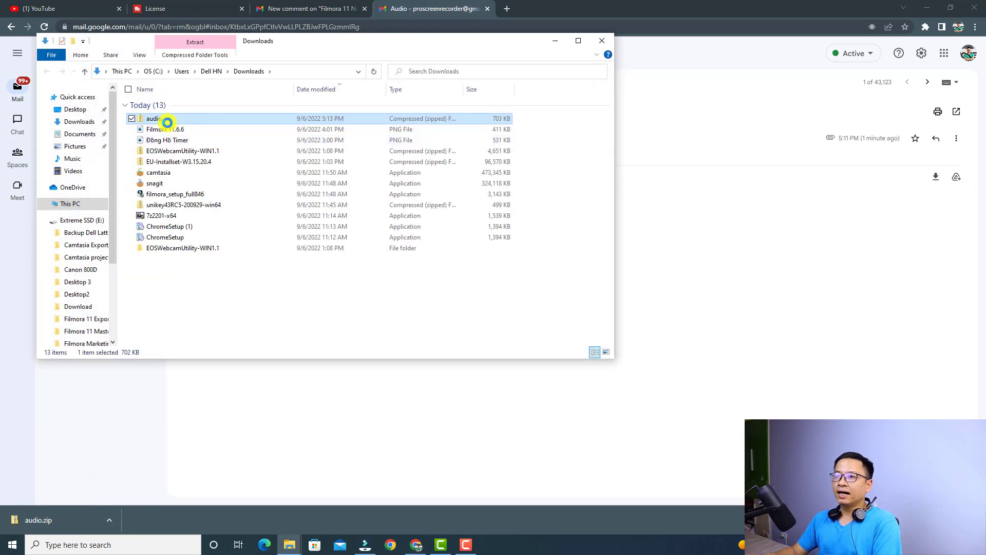
Step: Extract the audio.zip archive into its own "audio" folder within Downloads using 7-Zip
right_click(166, 122)
mouse_move(81, 176)
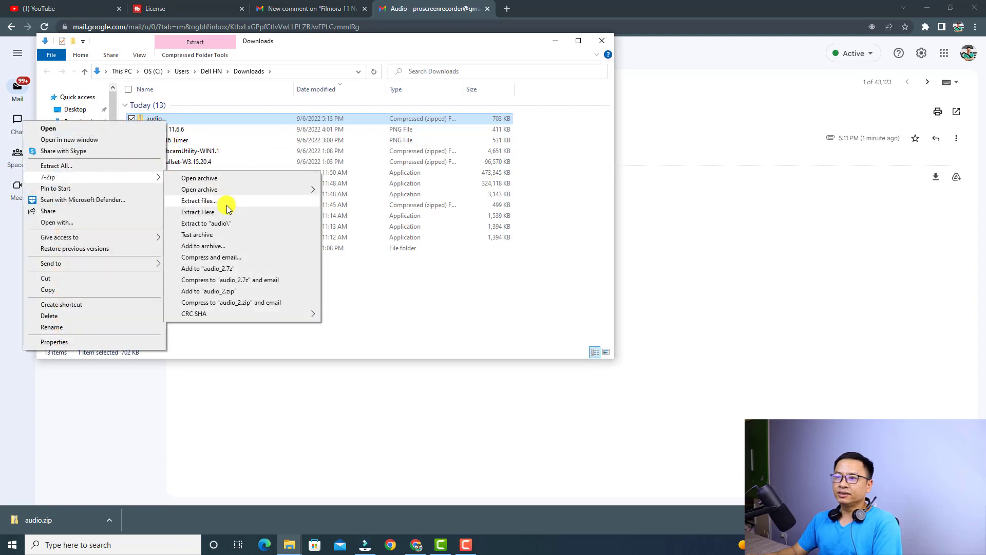
left_click(223, 224)
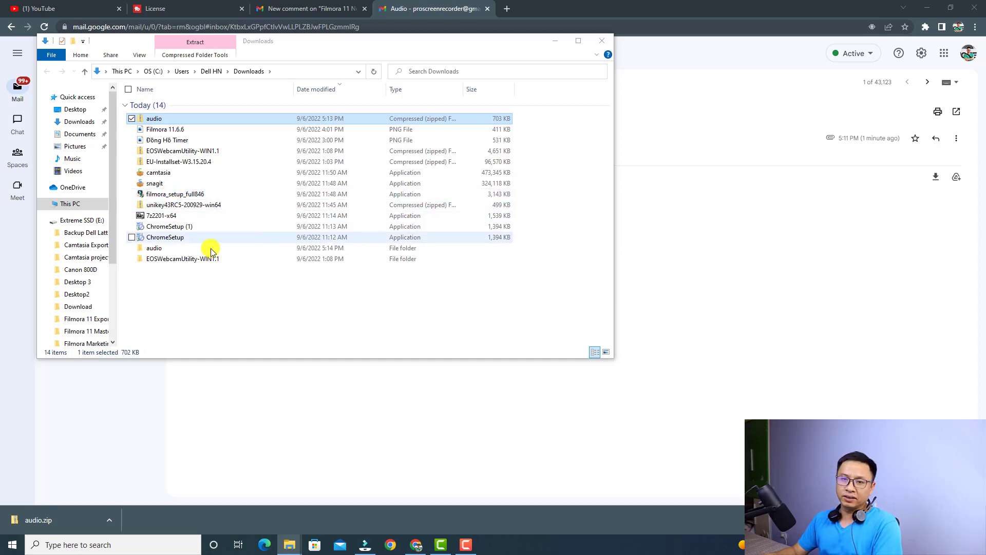
Step: Switch to Filmora and import Voice 069 and Voice 070 from the audio folder in Downloads
left_click(364, 543)
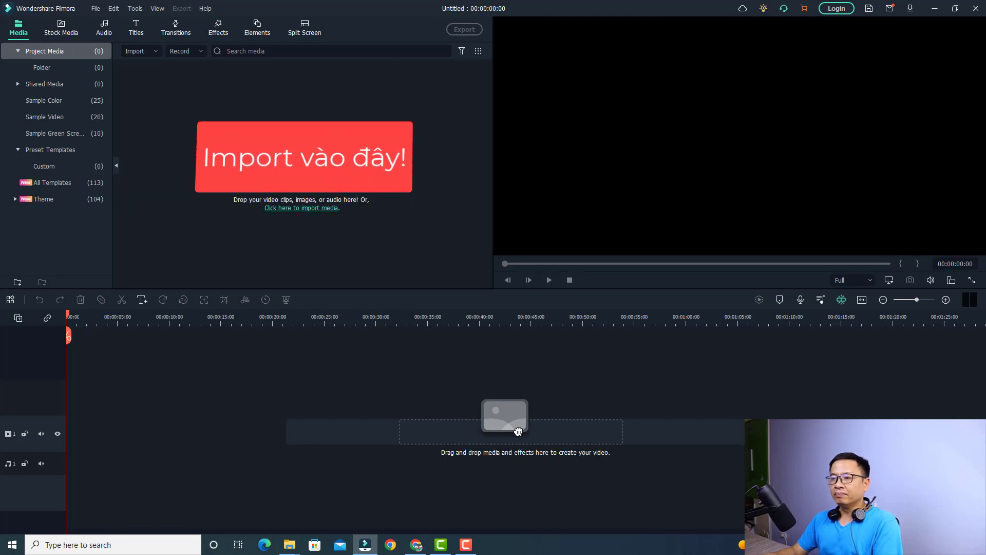
left_click(300, 176)
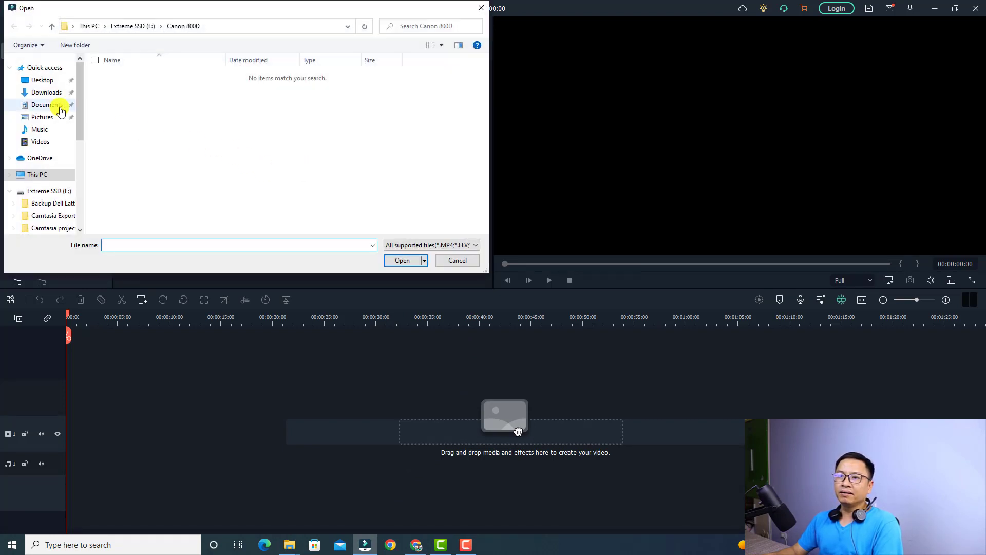
left_click(47, 98)
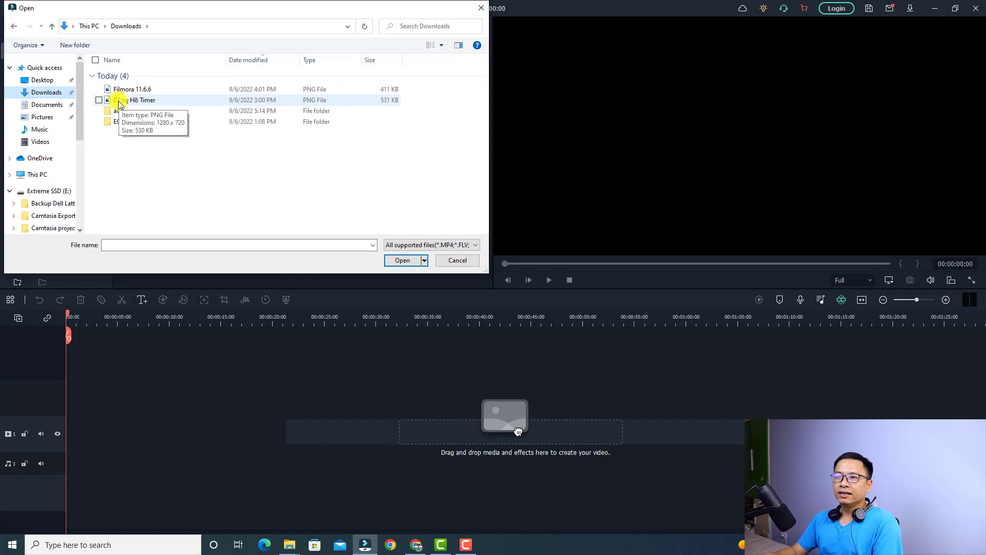
left_click(121, 112)
double_click(122, 112)
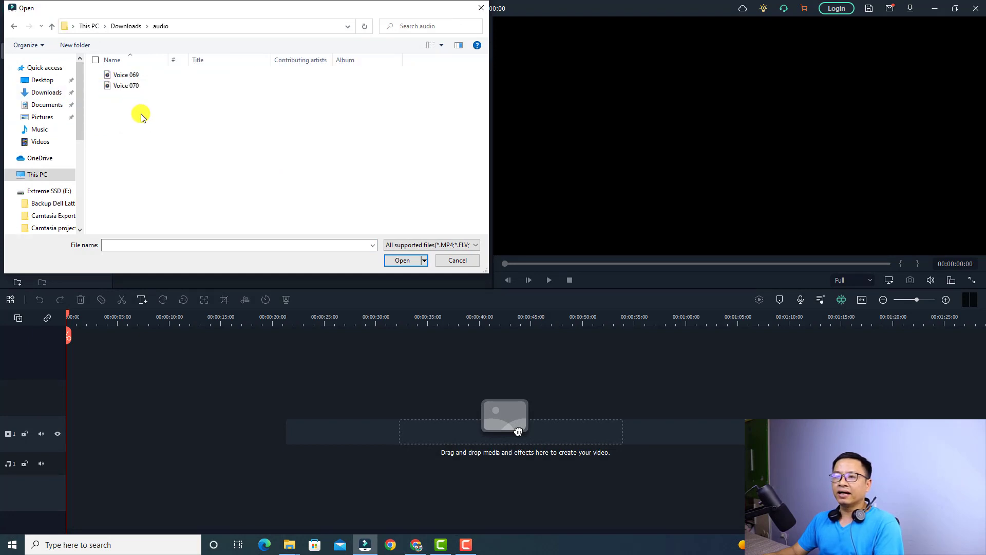
left_click_drag(141, 114, 121, 67)
left_click(406, 259)
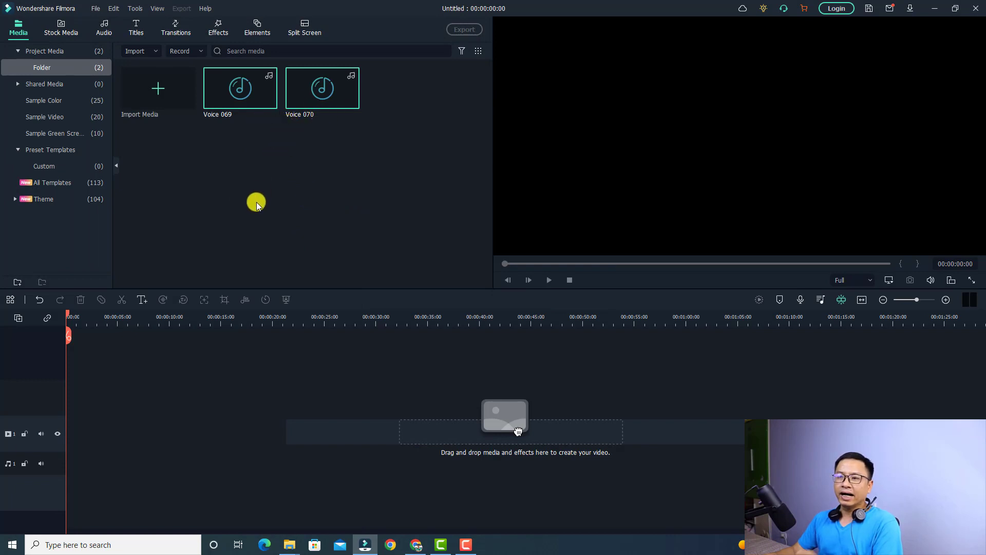
Step: Import the video MVI_6766 from the 2022_09_04 subfolder of the Canon 800D folder on drive C
double_click(209, 171)
scroll(59, 205, "down", 3)
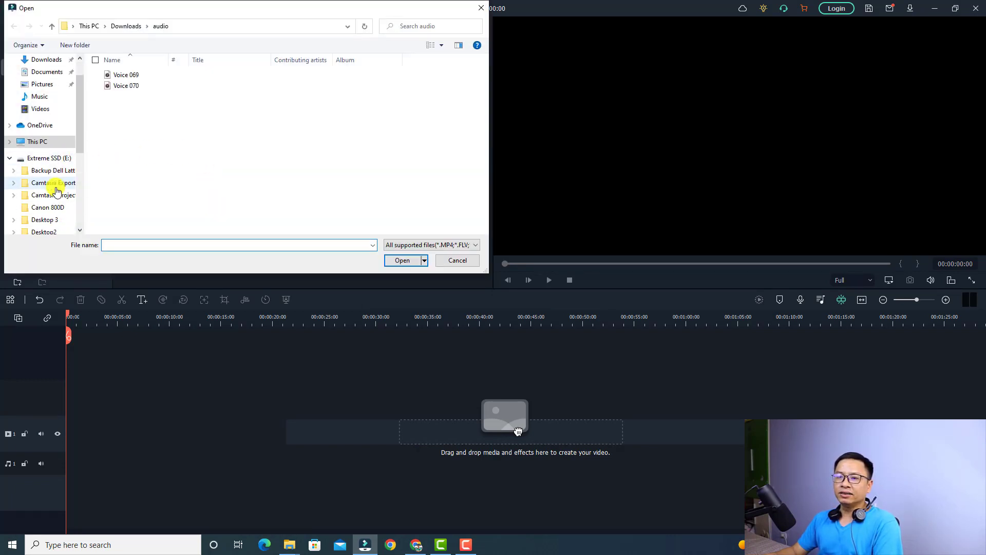
scroll(55, 195, "down", 2)
scroll(54, 194, "up", 6)
left_click(41, 191)
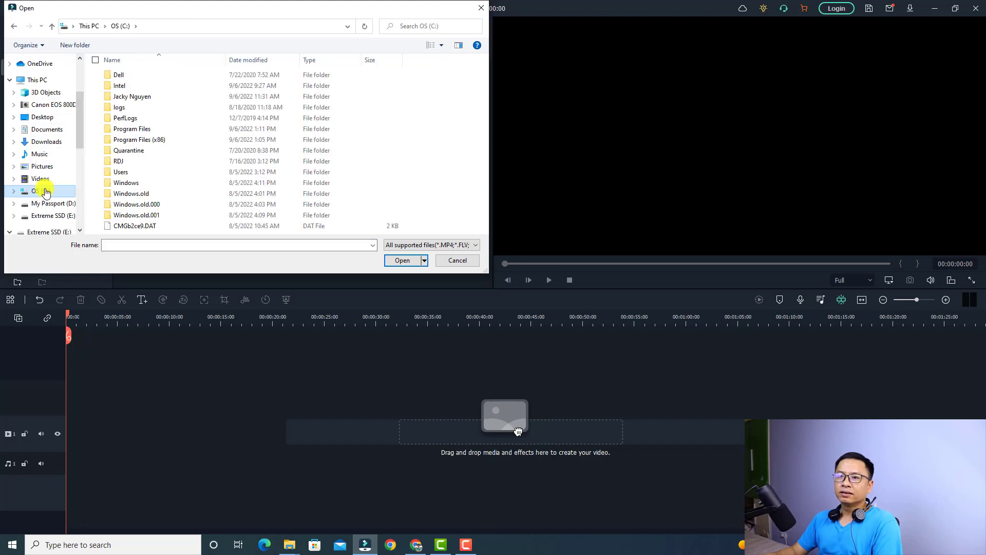
double_click(121, 96)
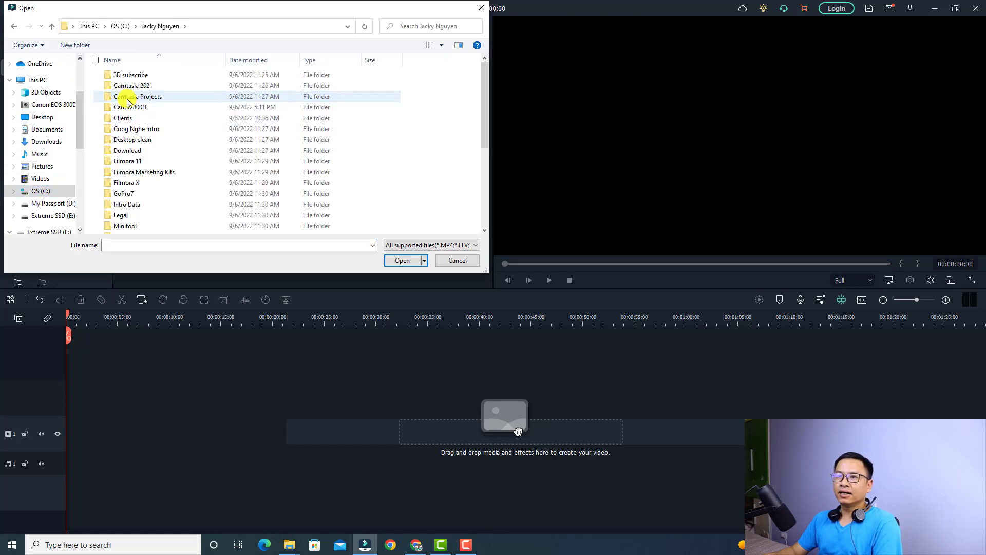
double_click(132, 109)
double_click(128, 75)
left_click(123, 85)
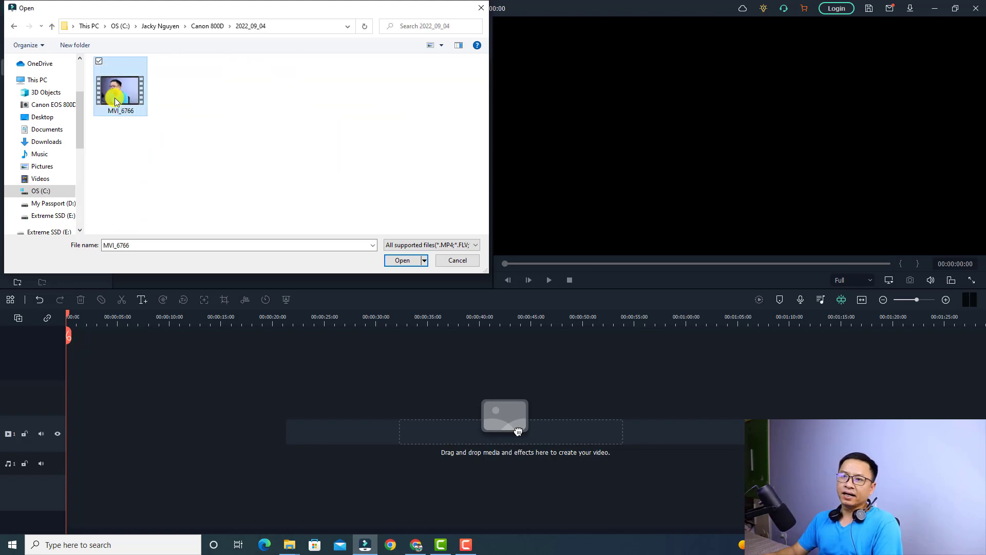
left_click(403, 261)
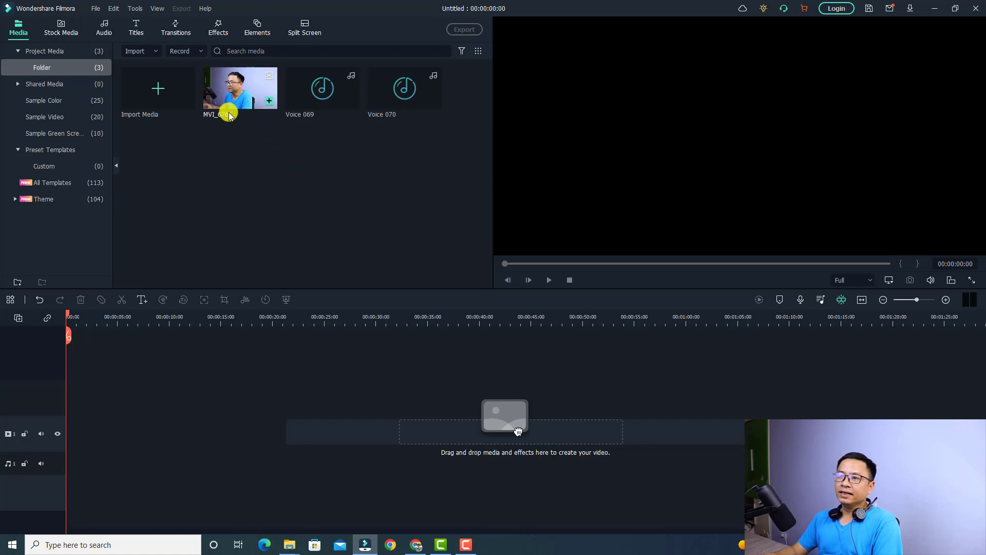
Step: Place MVI_6766 at the start of video track 1, keeping the 1920 x 1080 25fps project settings, and play its first seconds
left_click_drag(229, 106, 95, 414)
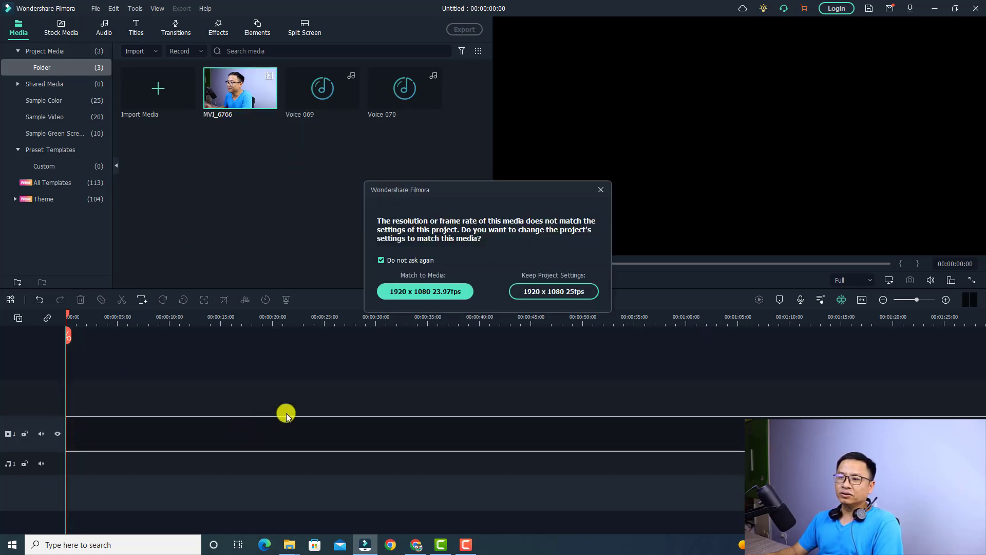
left_click(562, 292)
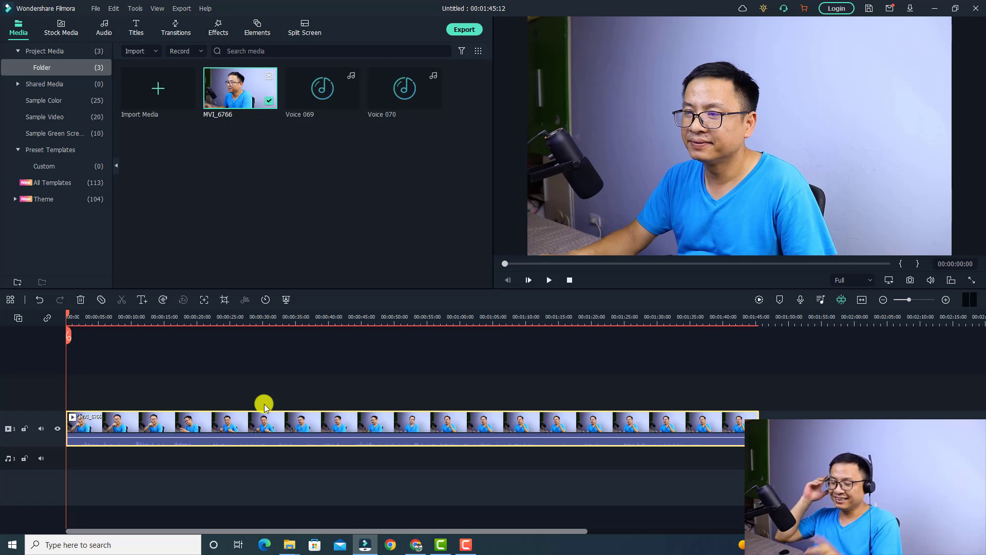
key("space")
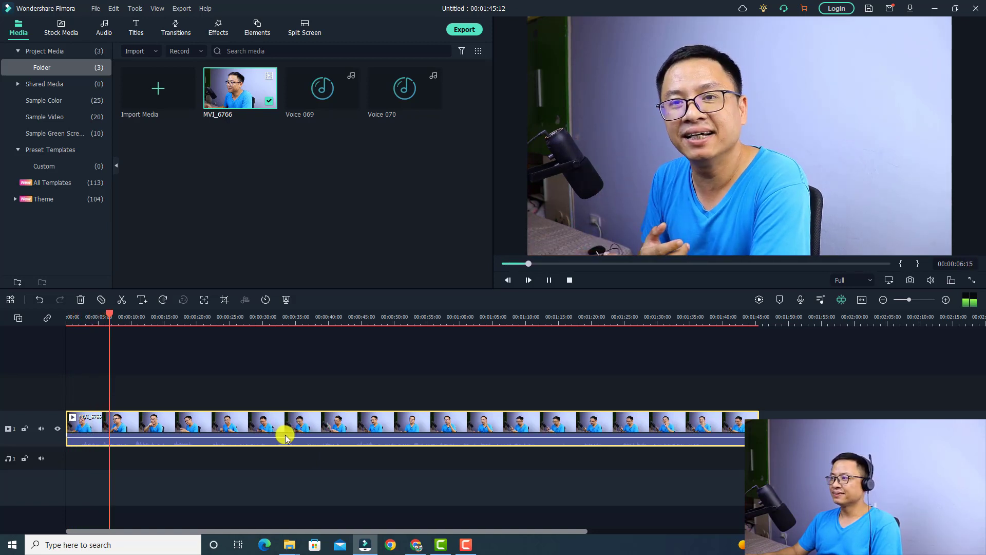
key("space")
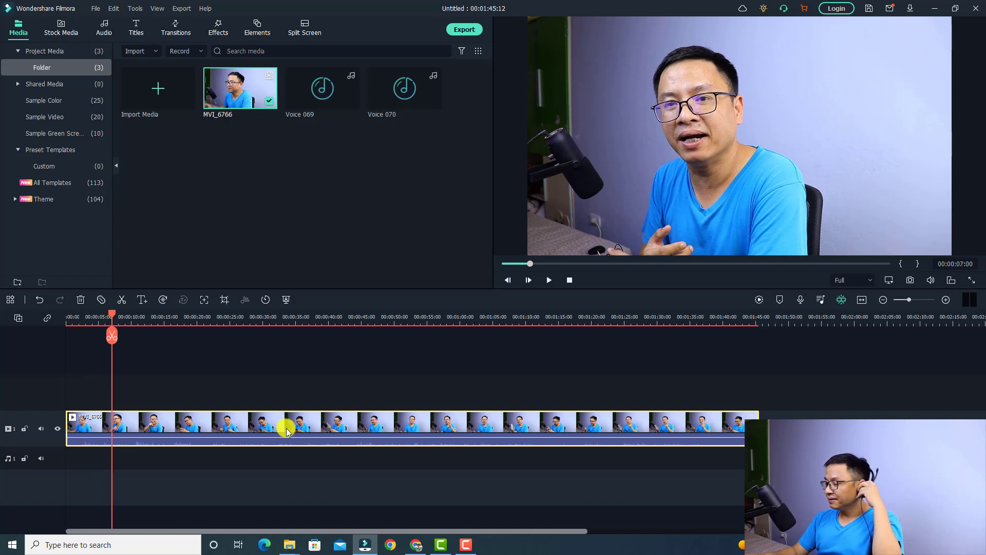
Step: Place the Voice 069 clip at the start of audio track 1, directly below the video
mouse_move(329, 109)
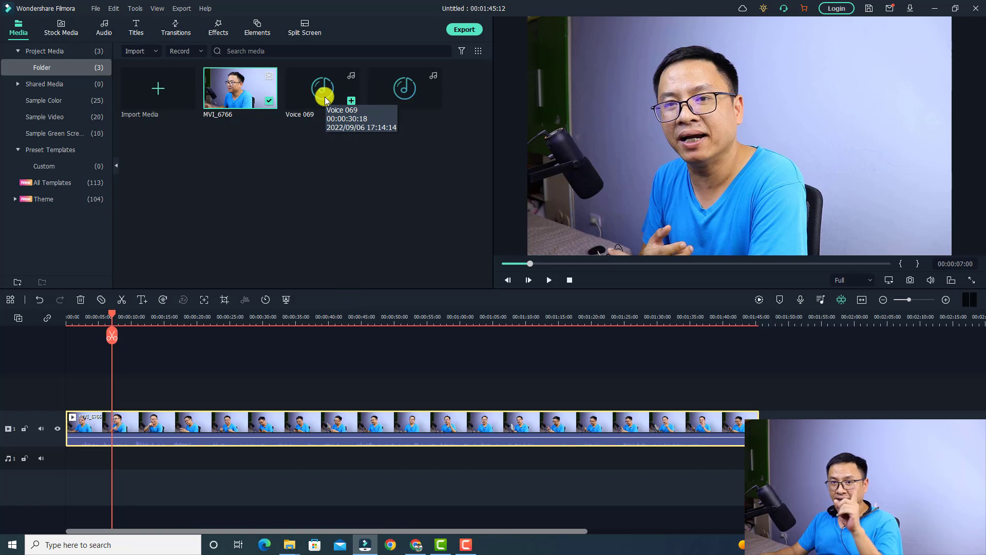
left_click_drag(325, 100, 69, 480)
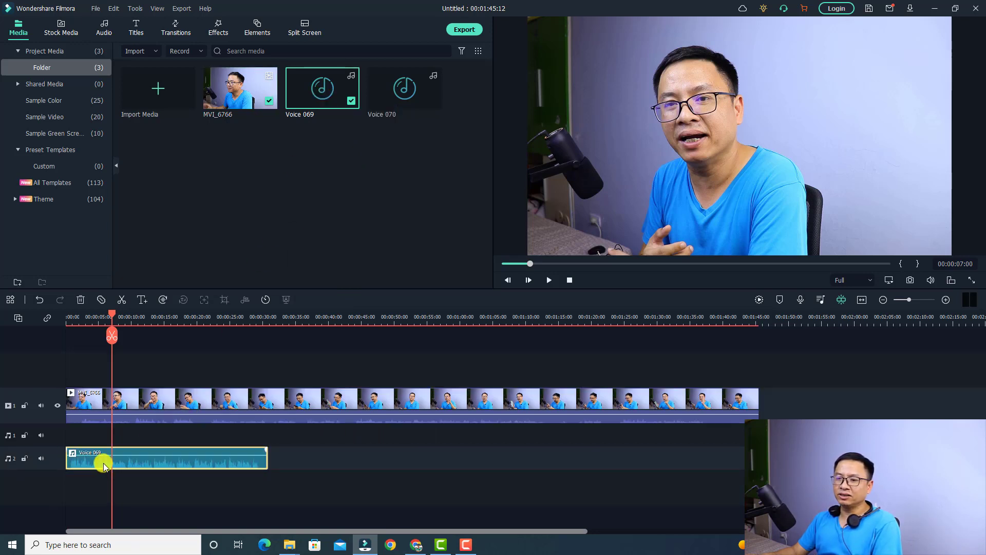
left_click(100, 442)
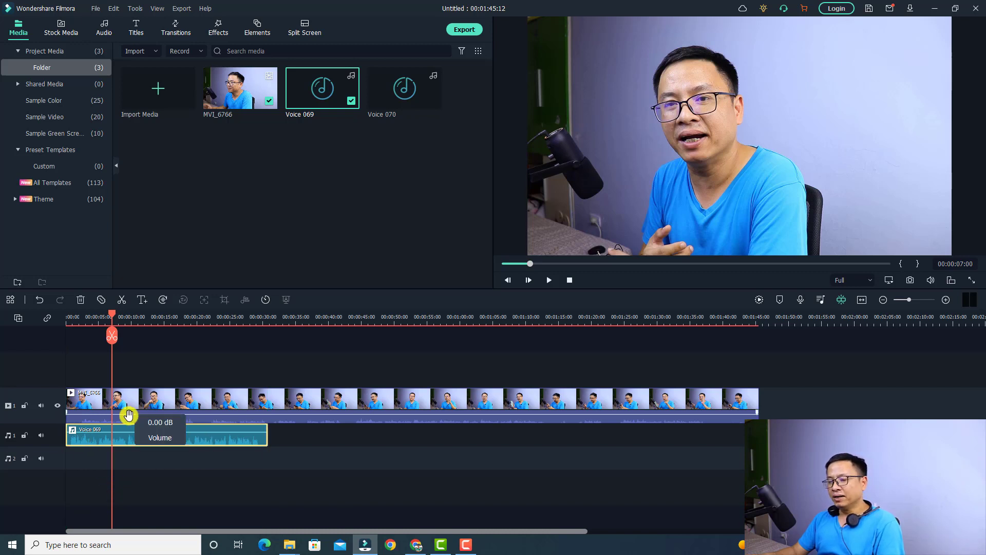
Step: Select both the MVI_6766 video clip and the Voice 069 audio clip on the timeline
scroll(131, 418, "up", 1)
scroll(145, 432, "up", 2)
left_click_drag(260, 370, 155, 476)
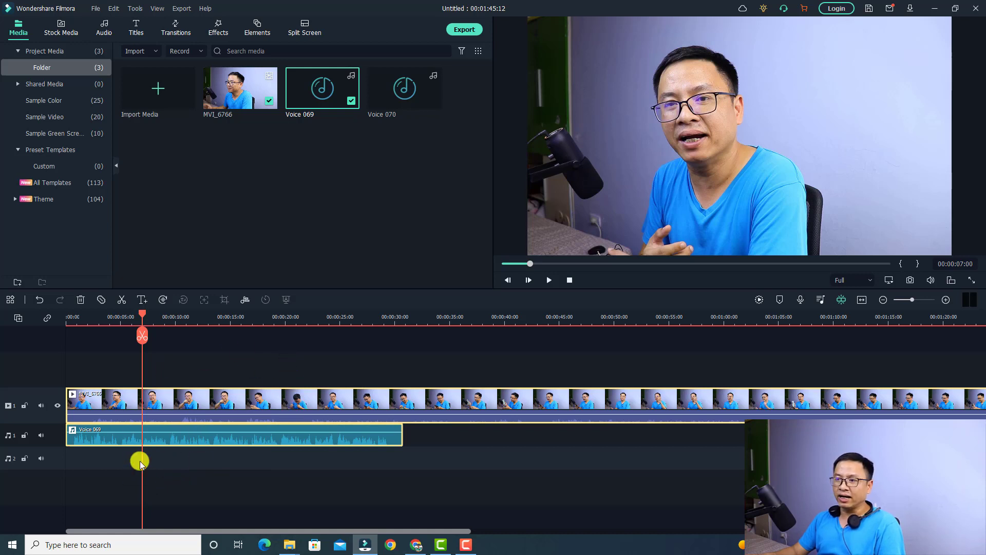
right_click(224, 400)
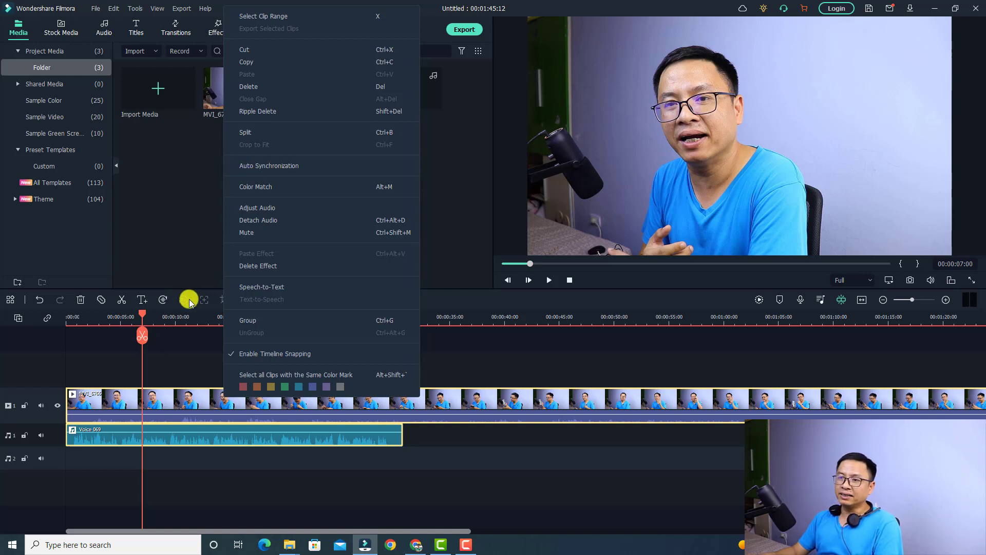
left_click(474, 362)
left_click_drag(317, 374, 176, 431)
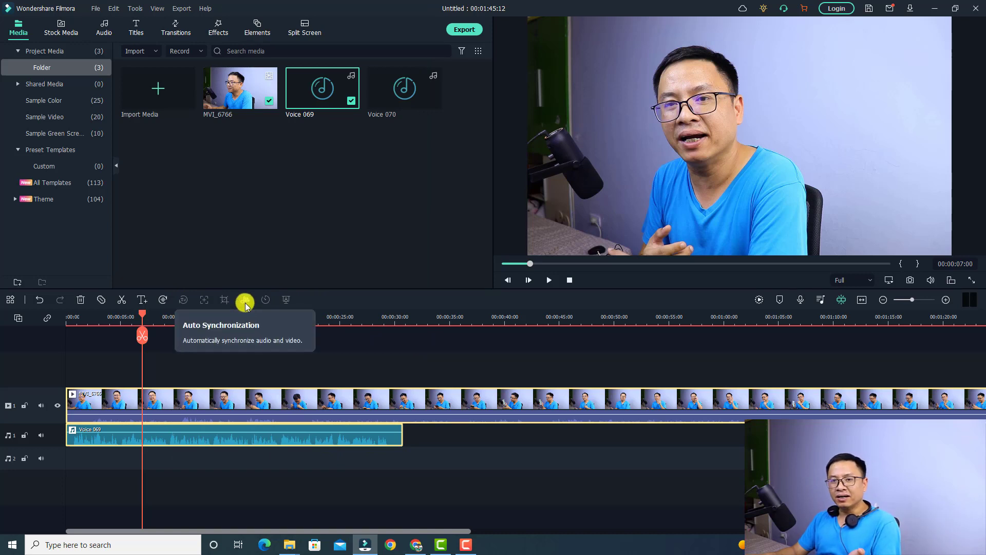
left_click(9, 299)
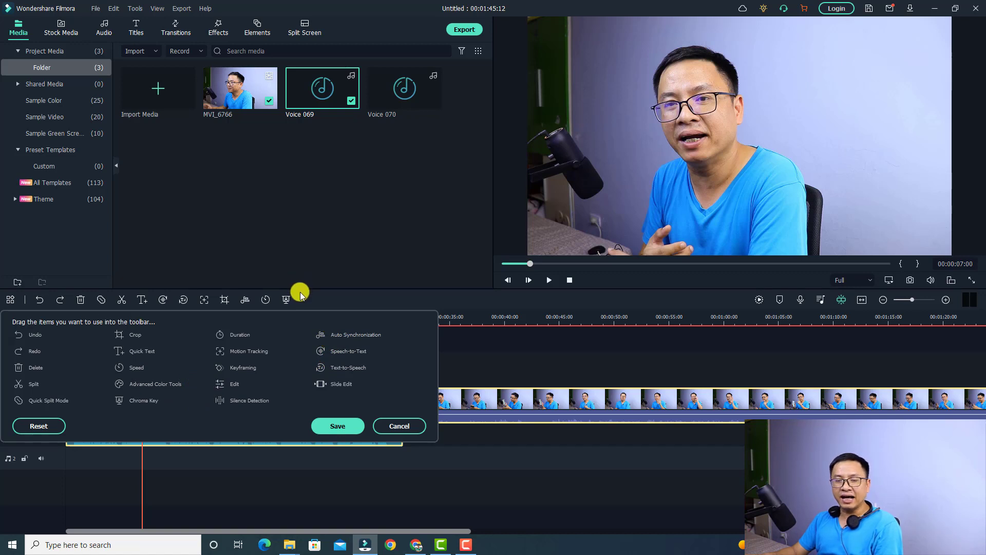
left_click(399, 428)
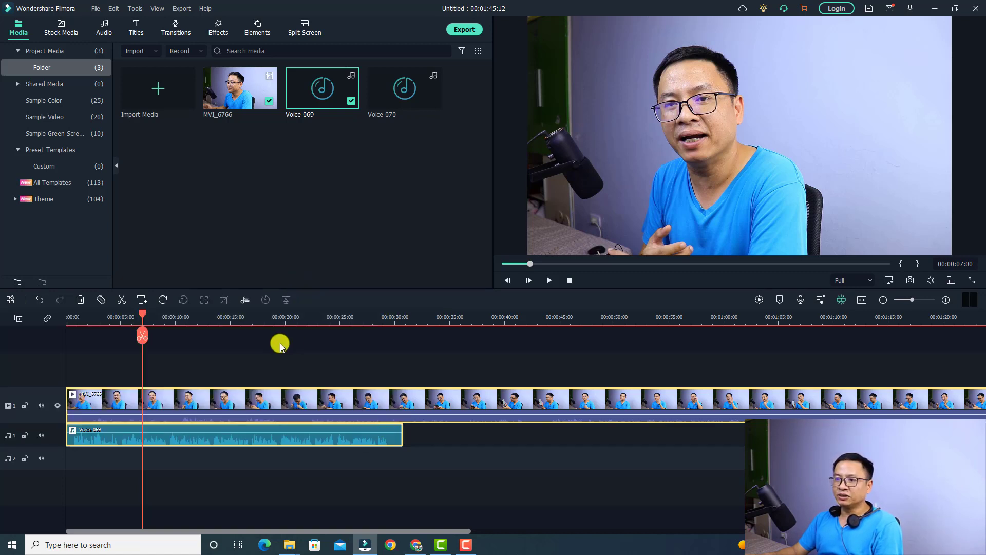
Step: Run Auto Synchronization on the selected video and audio clips and play the timeline from just before Voice 069 begins
left_click(244, 300)
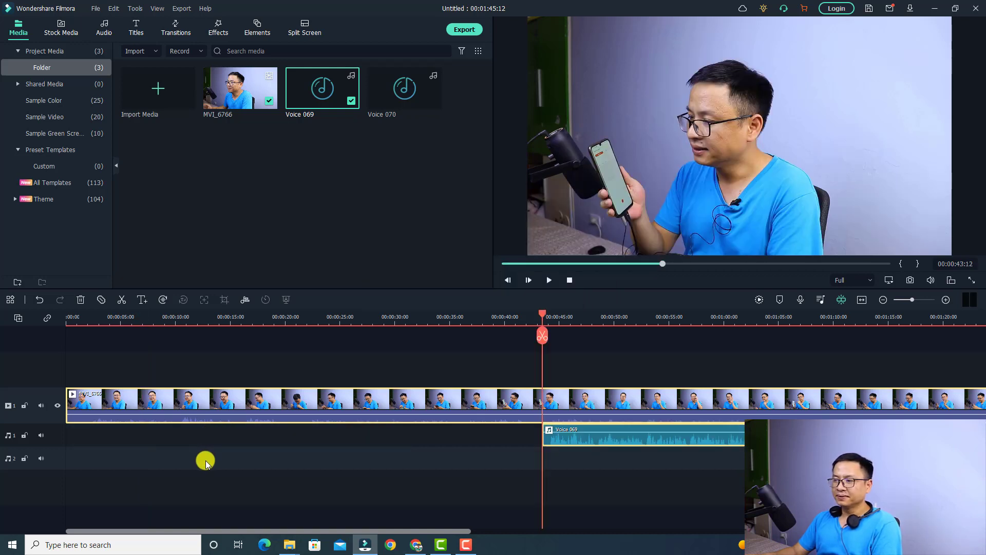
left_click(401, 325)
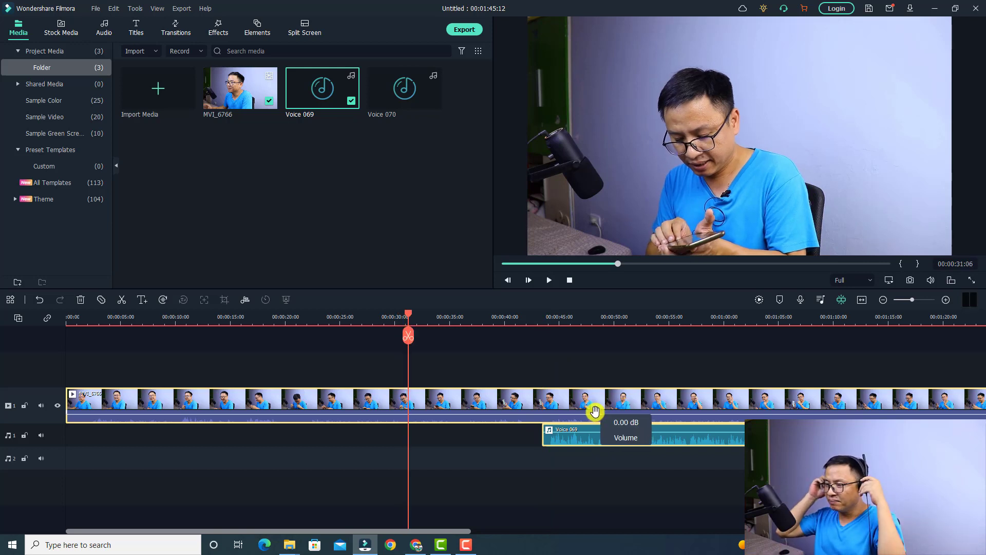
left_click(536, 323)
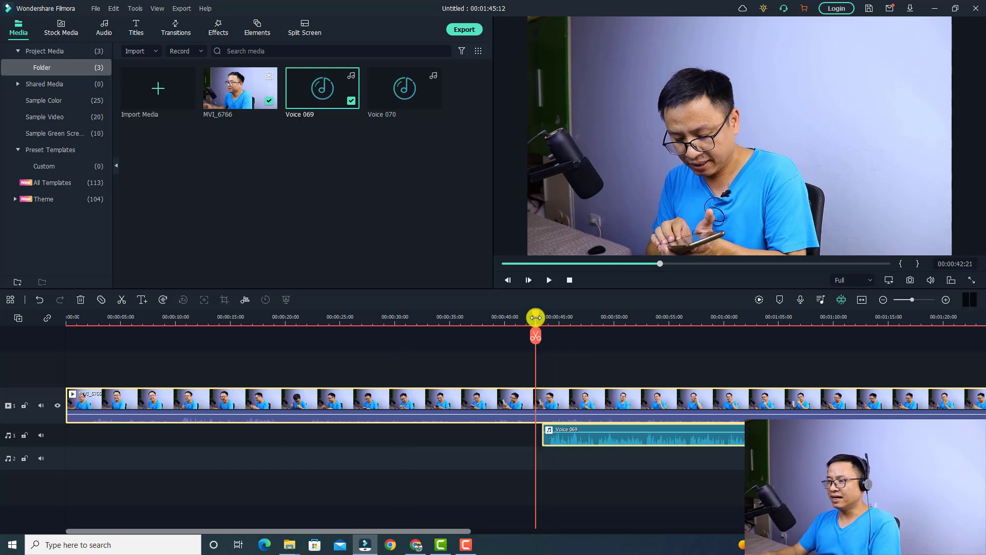
key("space")
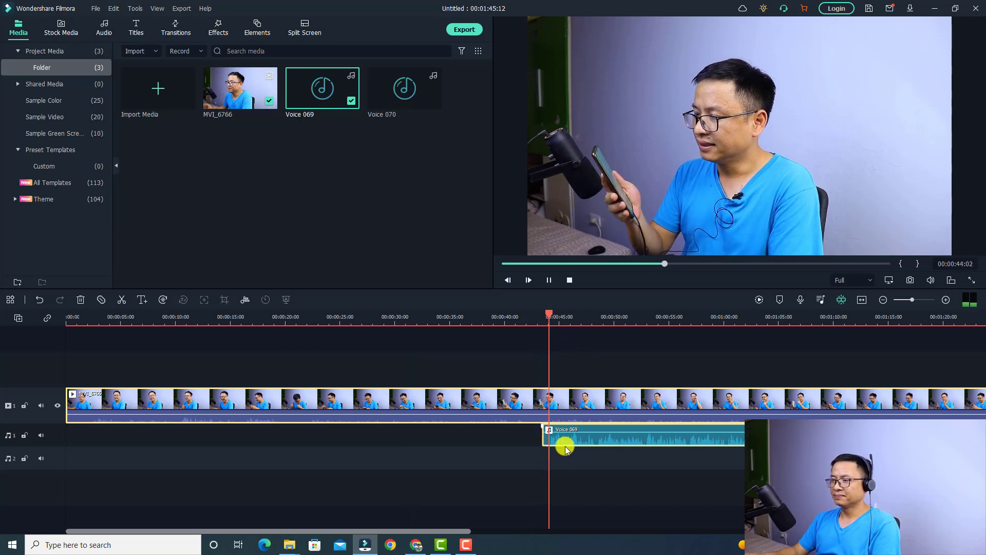
key("space")
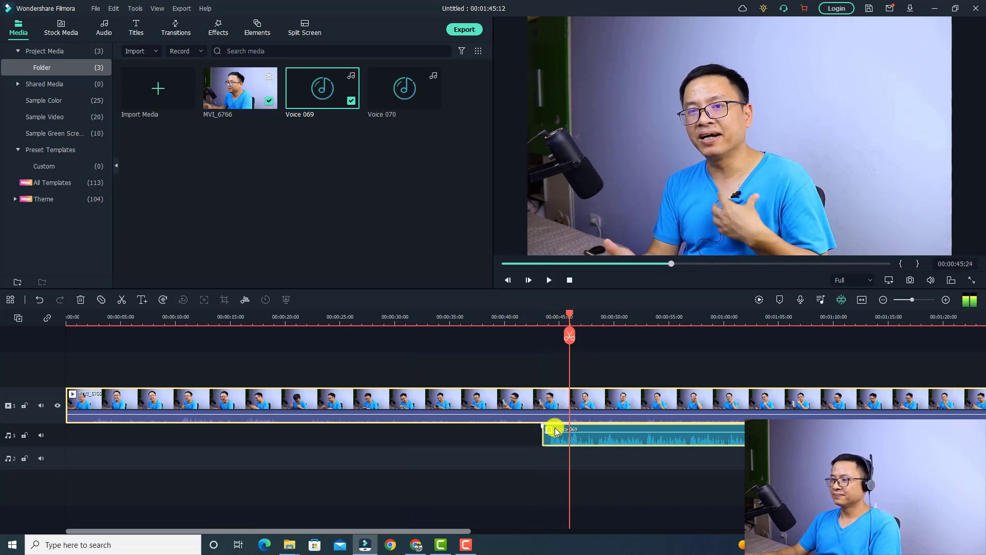
Step: Mute video track 1 and play the timeline from the beginning of Voice 069 to hear only the recorded voice
left_click(36, 404)
left_click(544, 316)
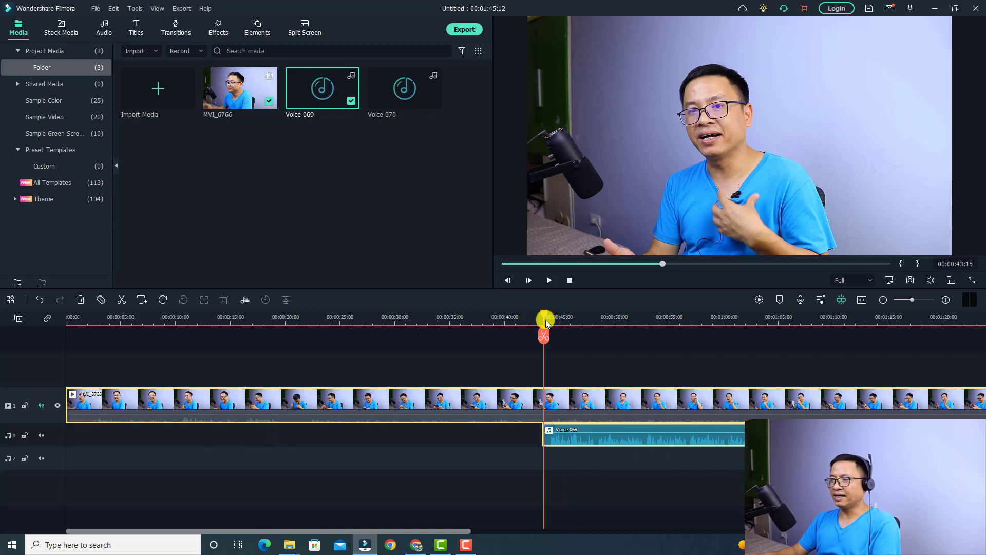
key("space")
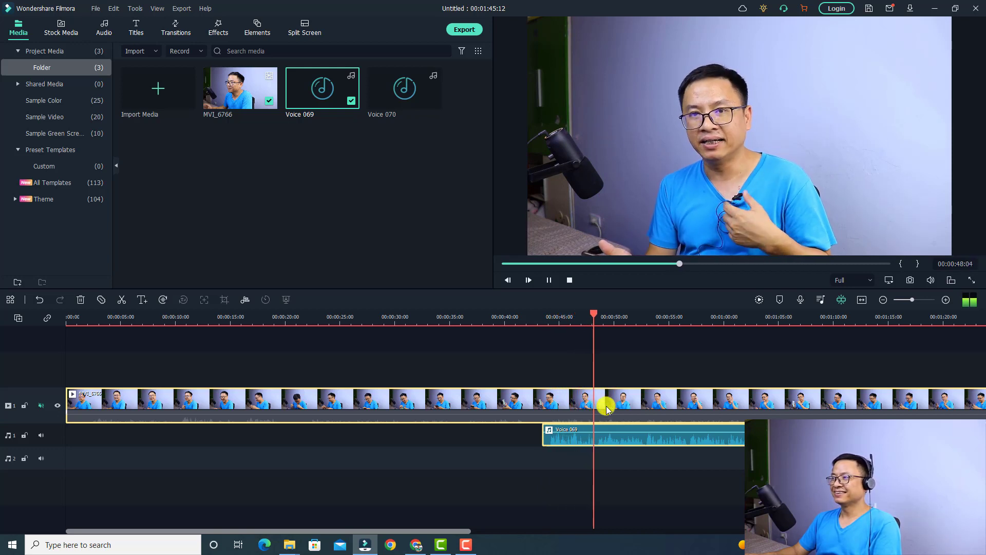
key("space")
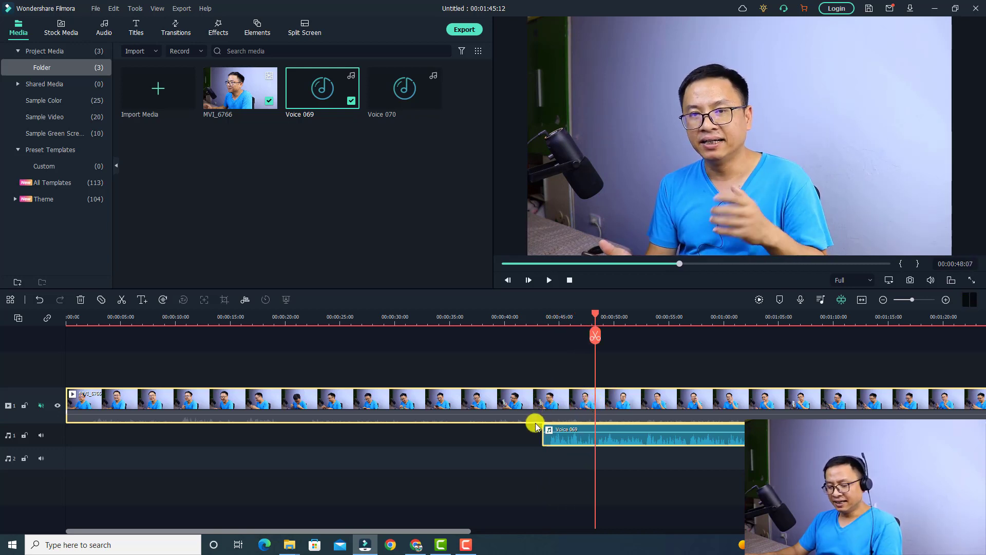
Step: Place the Voice 070 clip on audio track 1 after Voice 069, starting at about 00:01:22 under the video
scroll(532, 439, "down", 3)
left_click(431, 184)
left_click_drag(406, 103, 612, 443)
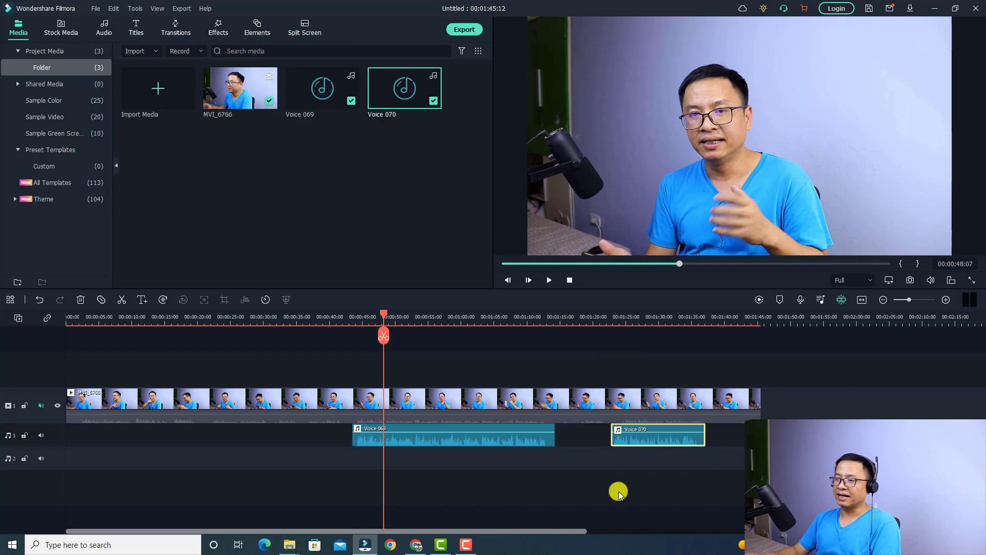
left_click(629, 396)
left_click(636, 440)
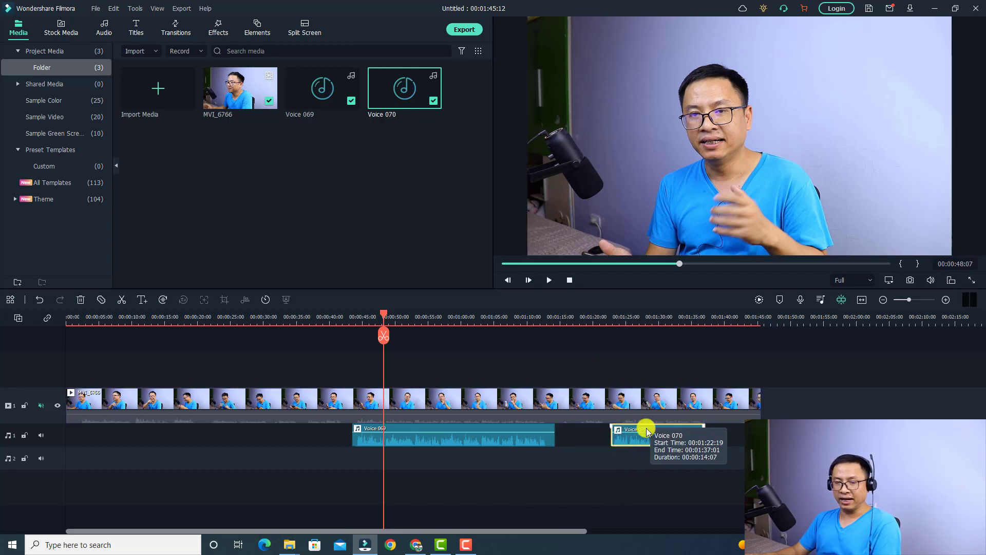
Step: Unmute video track 1 and run Auto Synchronization on the MVI_6766 video and Voice 070 audio clips
left_click(42, 408)
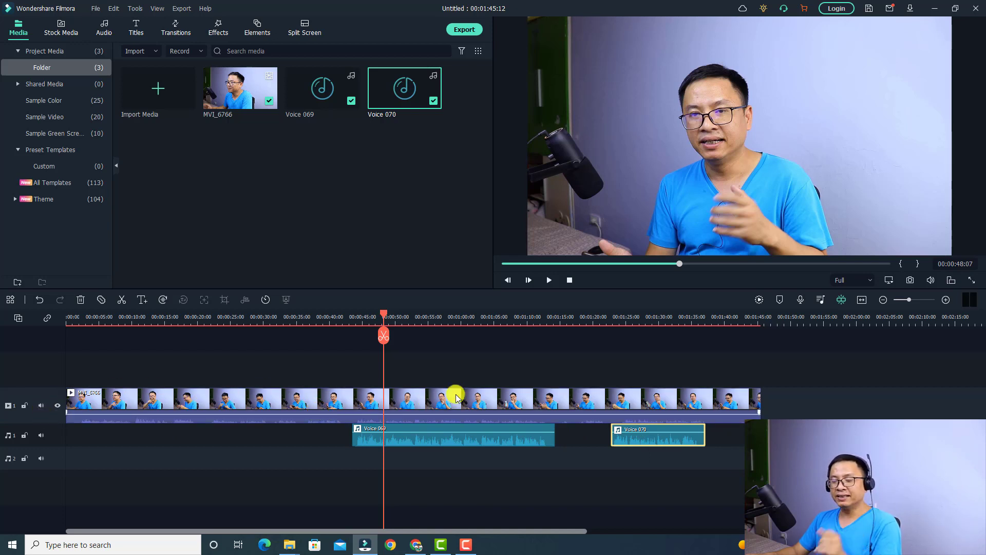
left_click_drag(682, 364, 624, 454)
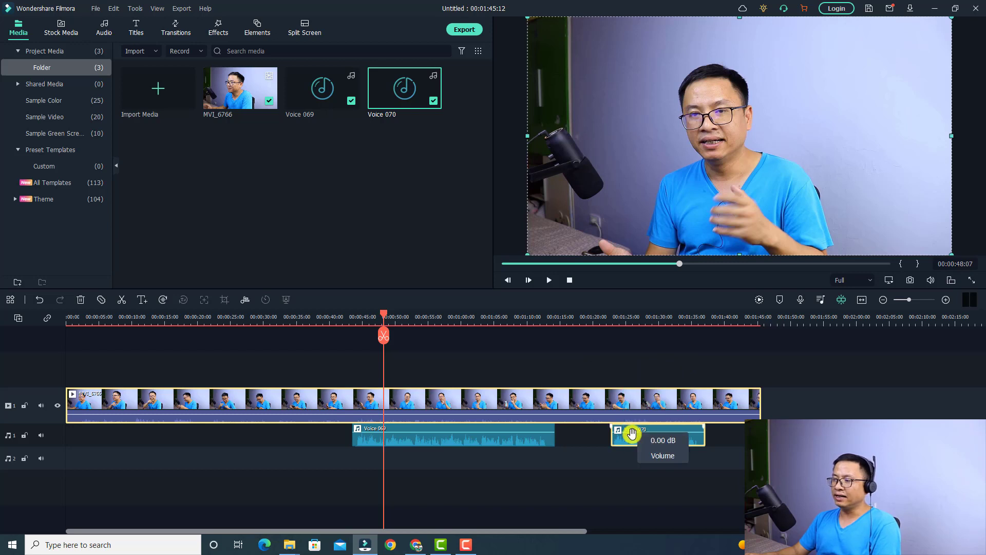
left_click(243, 299)
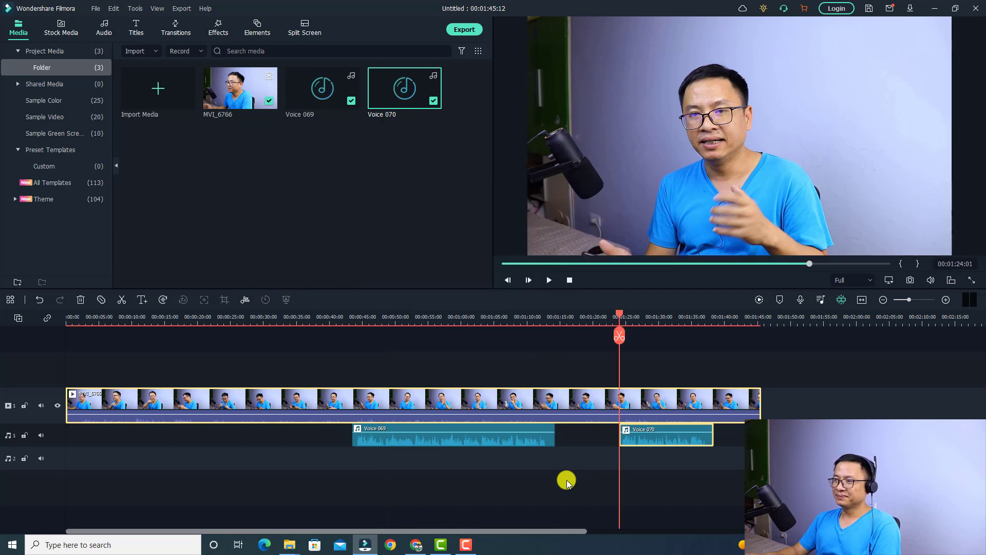
Step: Mute video track 1 and play the timeline from just before Voice 070 to check its sync with the video
left_click(578, 322)
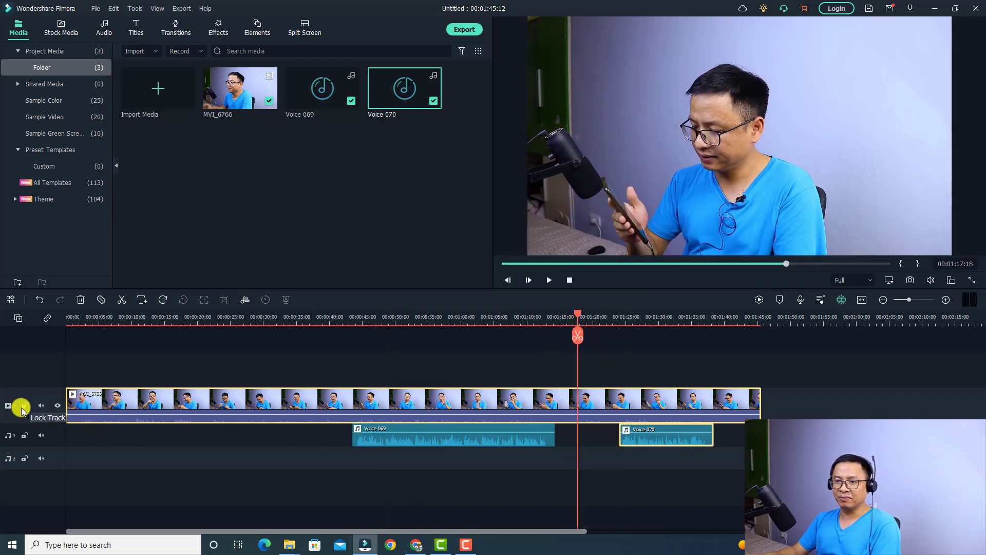
left_click(42, 405)
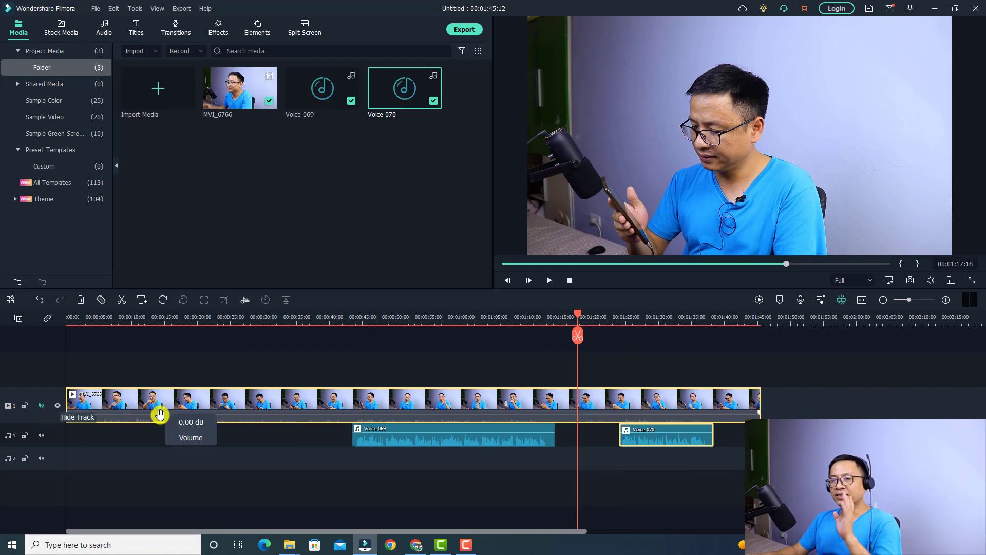
left_click(612, 319)
key("space")
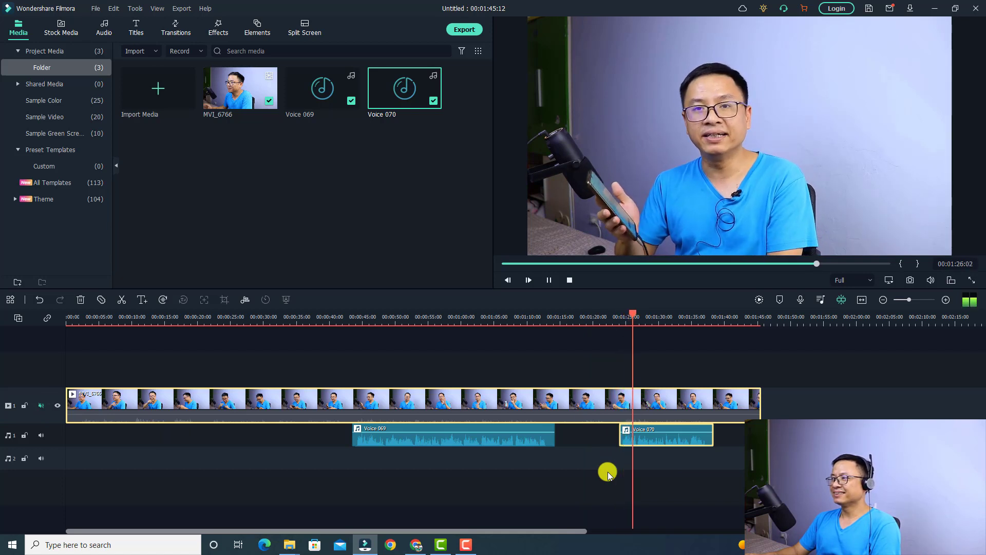
key("space")
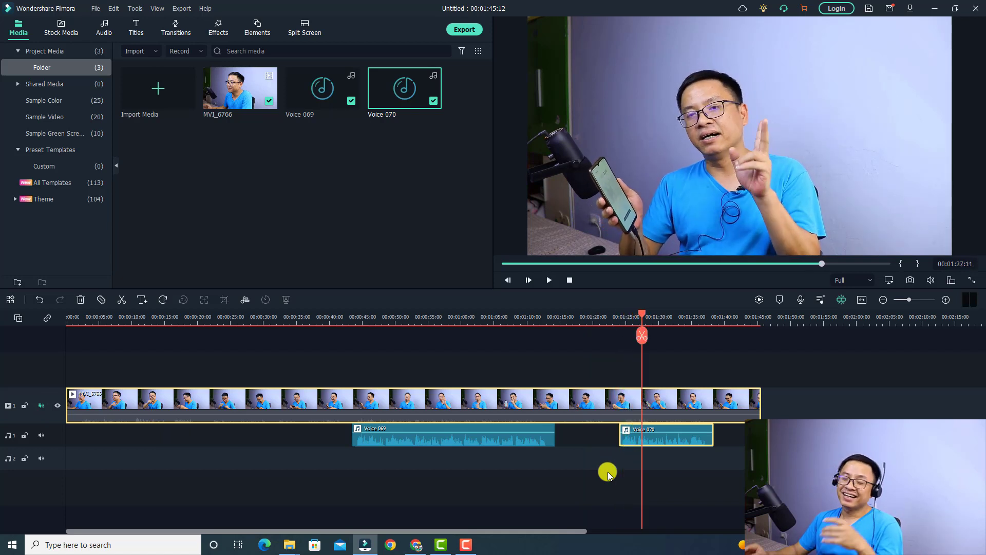